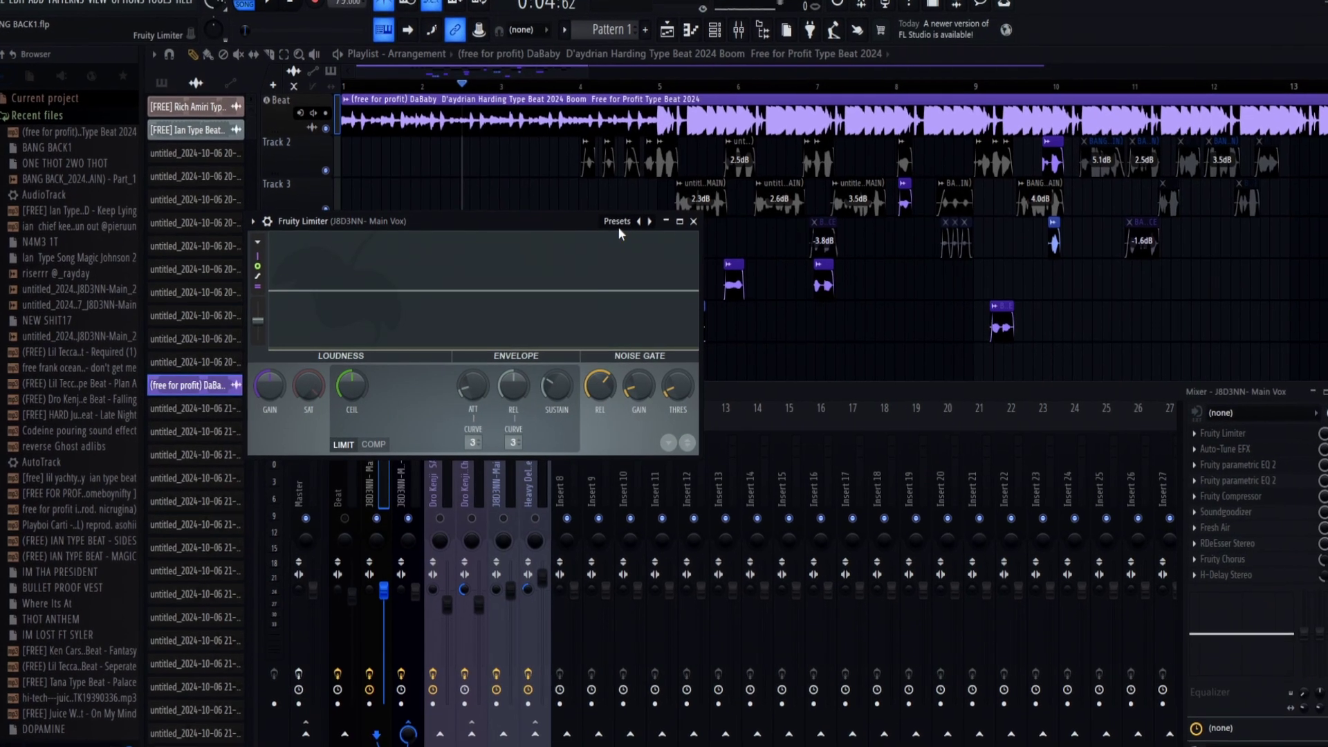
Load the Transient shaping preset in the Main Vox track's Fruity Limiter and switch the limiter on.
left_click(627, 216)
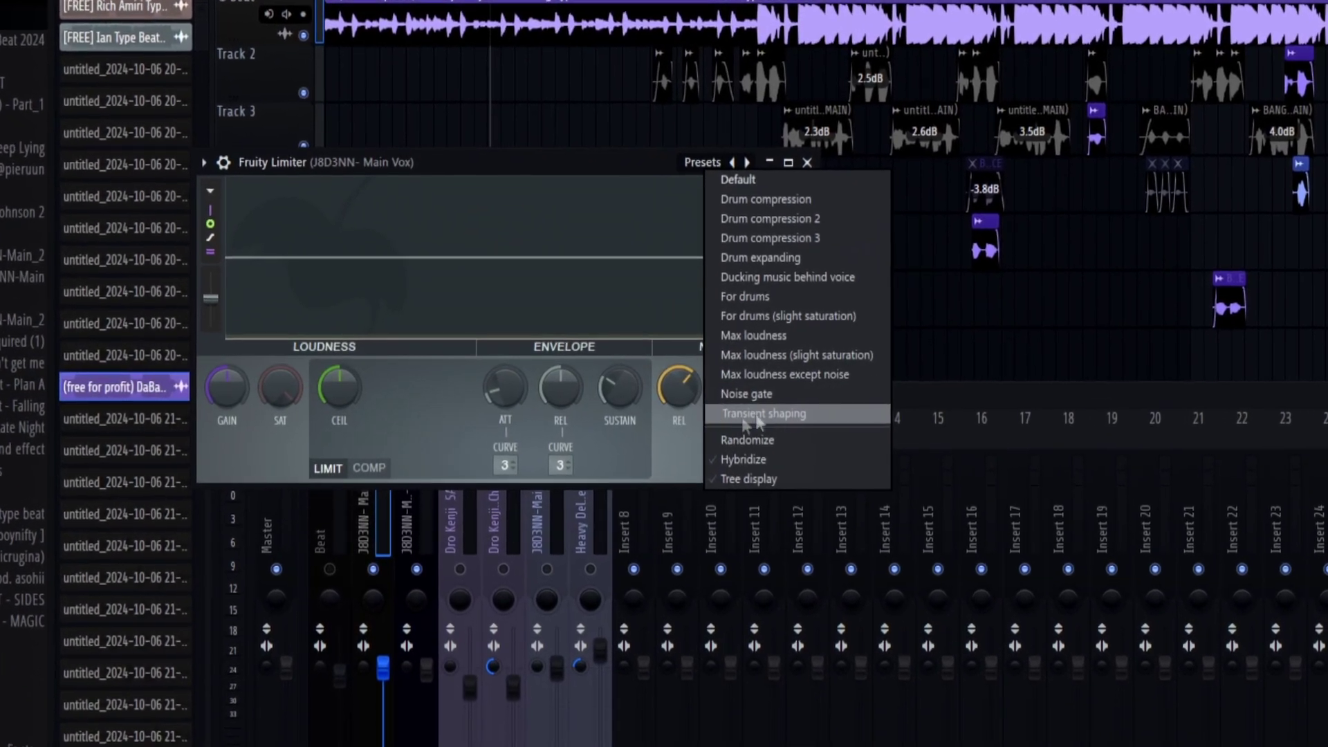
left_click(782, 415)
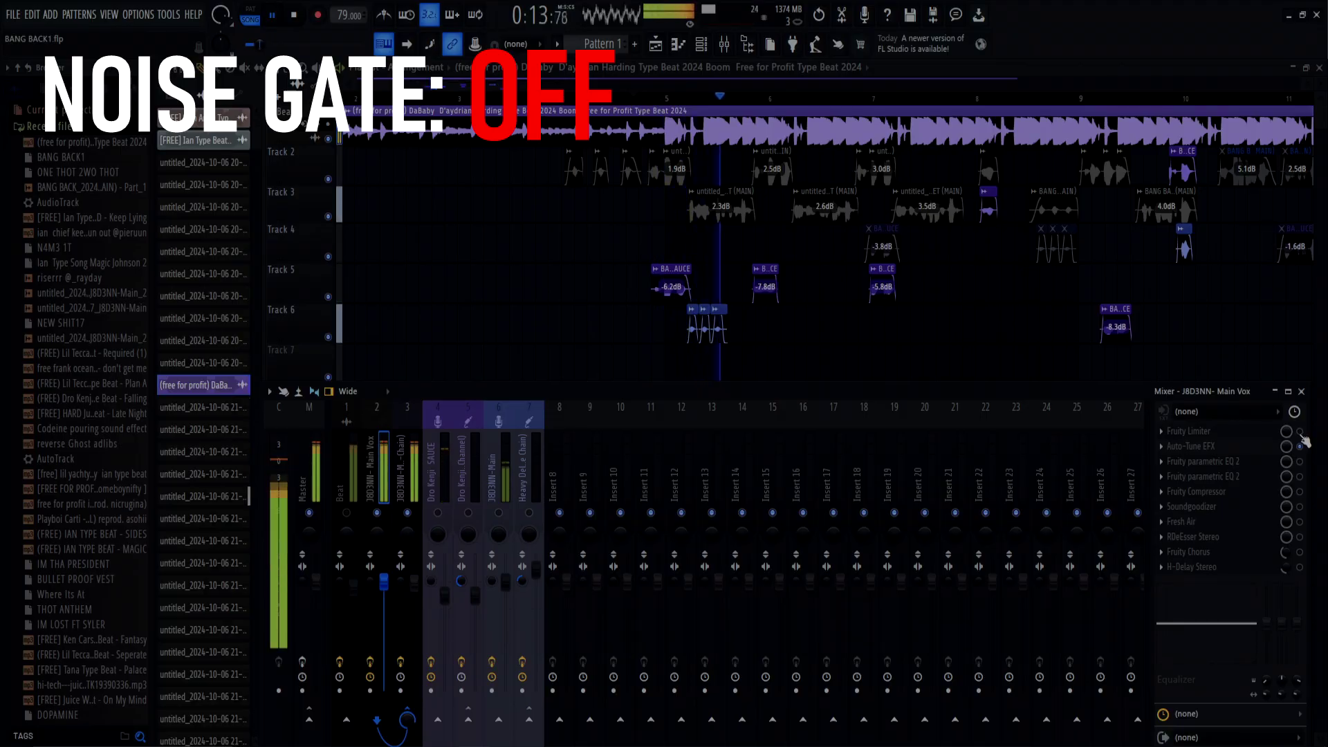
left_click(1301, 432)
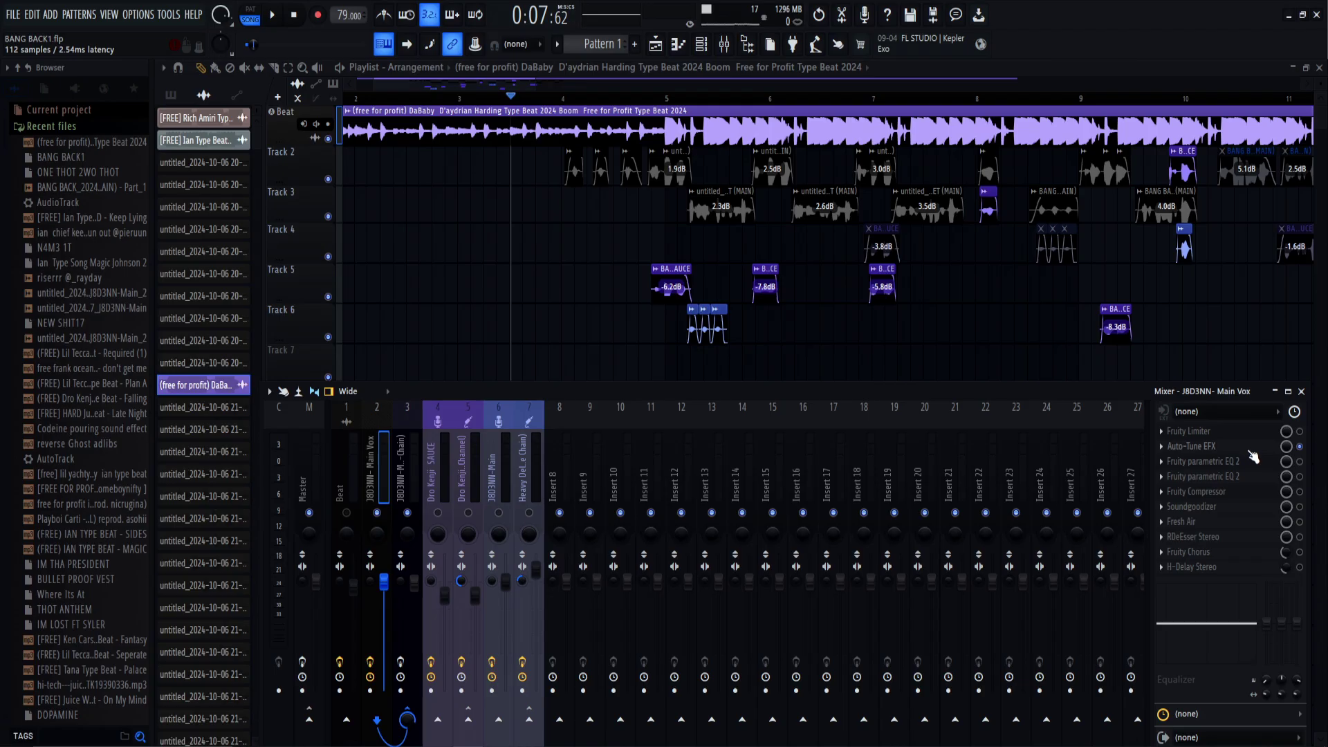
Enable the two Fruity parametric EQ 2 effects on the Main Vox track and fine-tune the narrow cuts in their curves.
left_click(1301, 477)
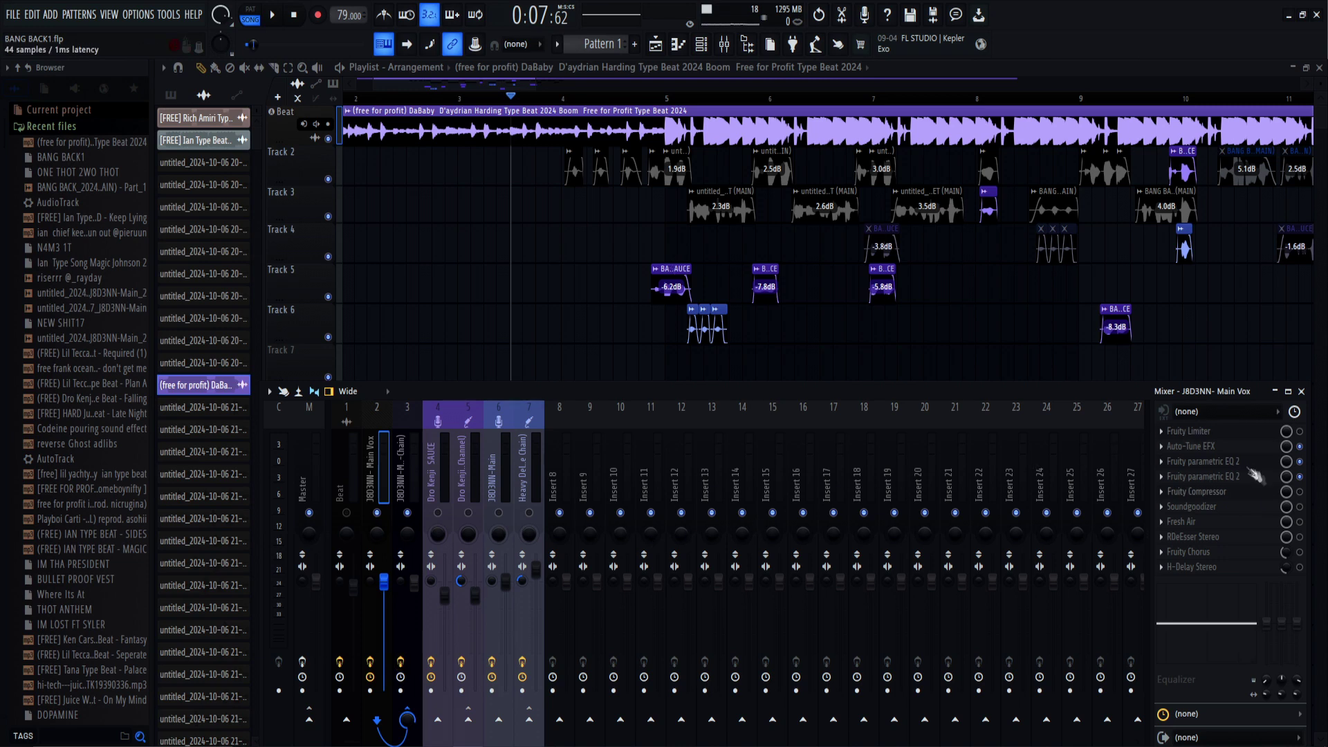
left_click(1254, 476)
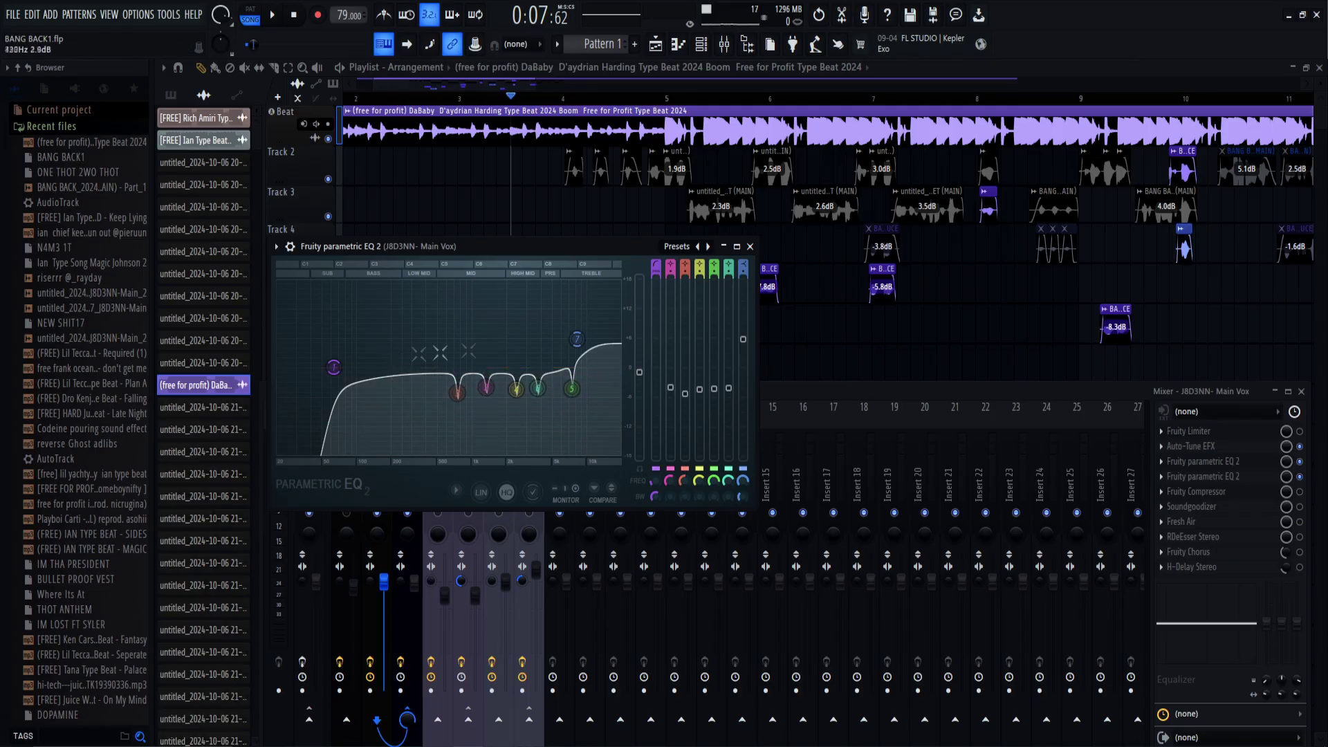
mouse_move(569, 398)
left_mouse_down()
mouse_move(570, 282)
mouse_move(584, 283)
mouse_move(571, 282)
mouse_move(572, 388)
left_mouse_up()
left_click(1200, 476)
left_click_drag(458, 398, 462, 411)
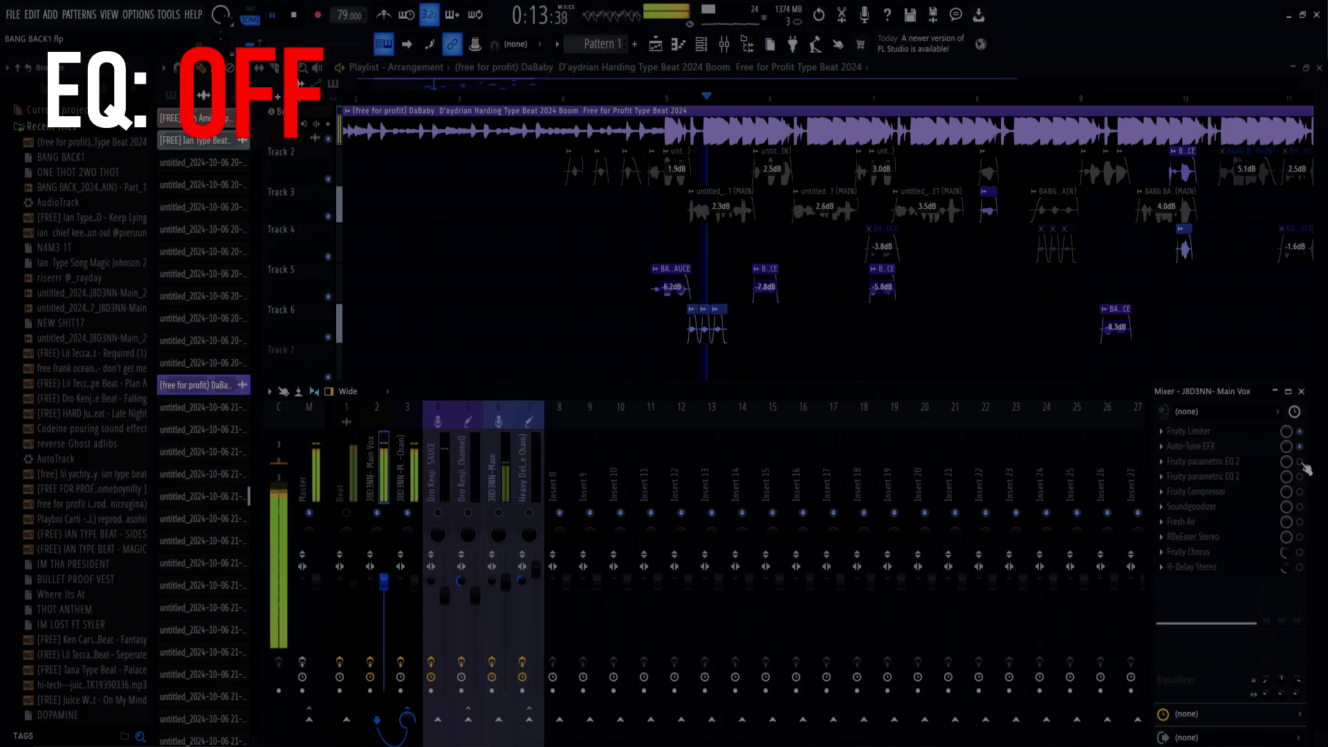
left_click(1300, 477)
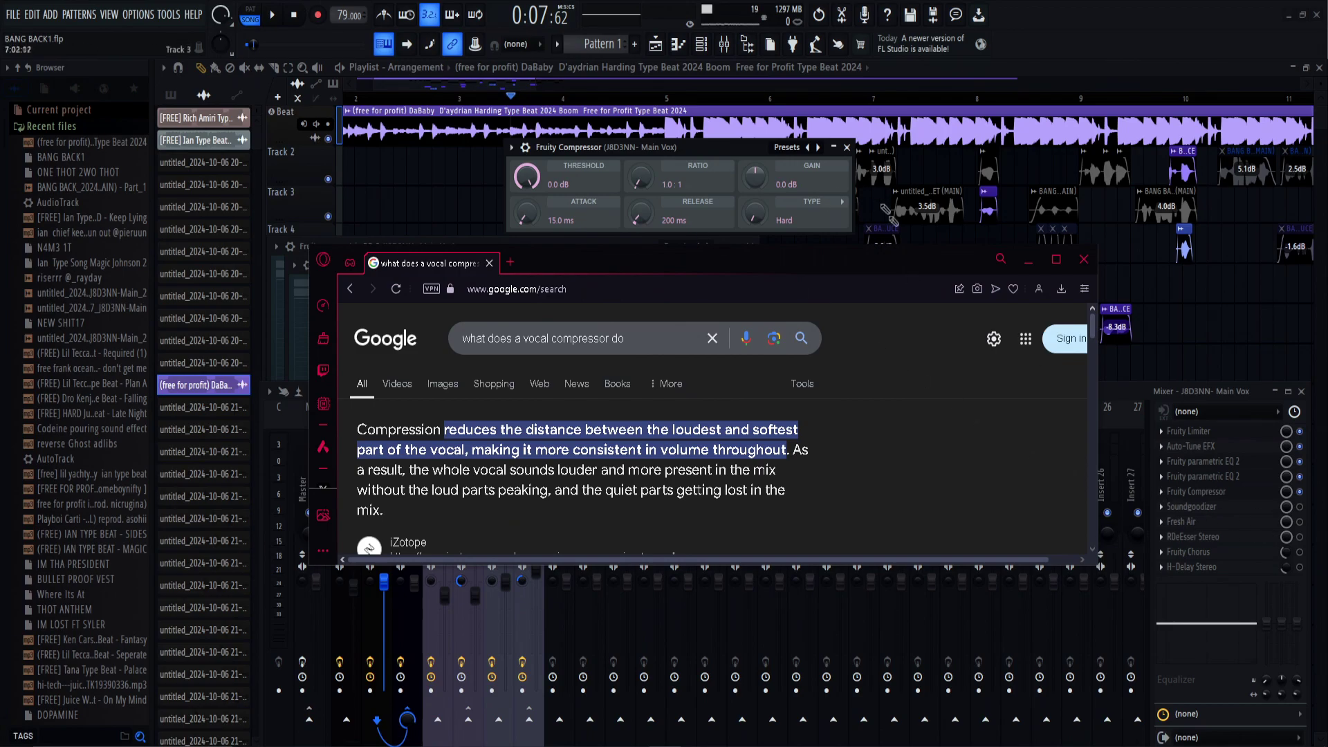
Switch the Main Vox track's Fruity Compressor off and back on to compare the vocal with and without compression.
left_click(1300, 491)
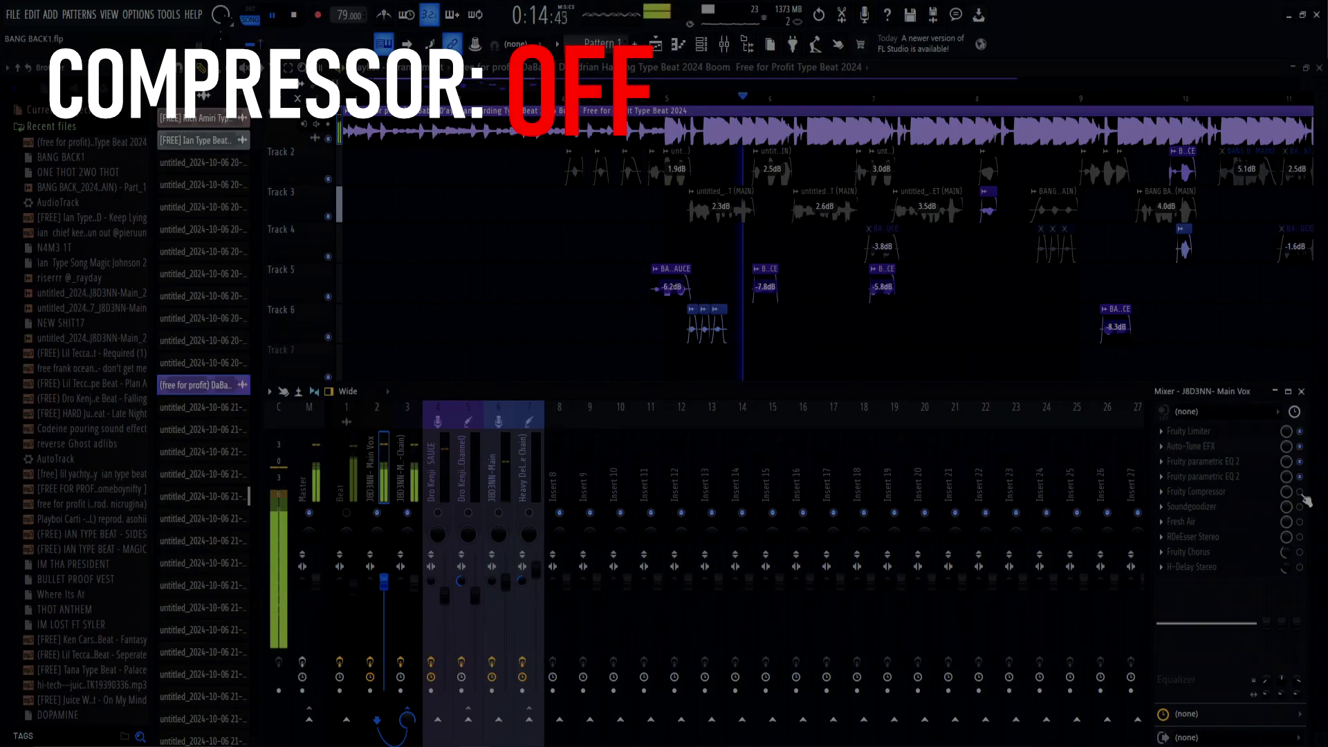
left_click(1300, 492)
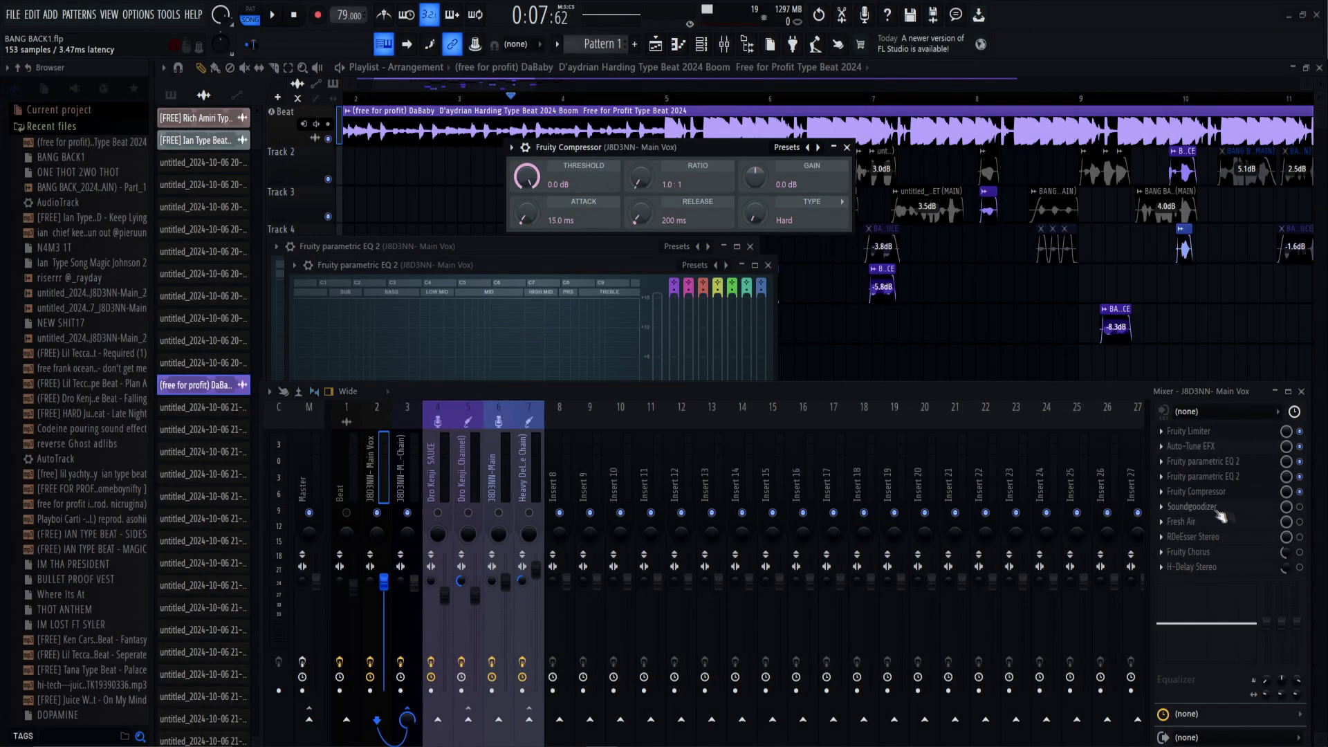
Enable Soundgoodizer and Fresh Air on the Main Vox track and open their settings.
left_click(1301, 508)
left_click(1238, 516)
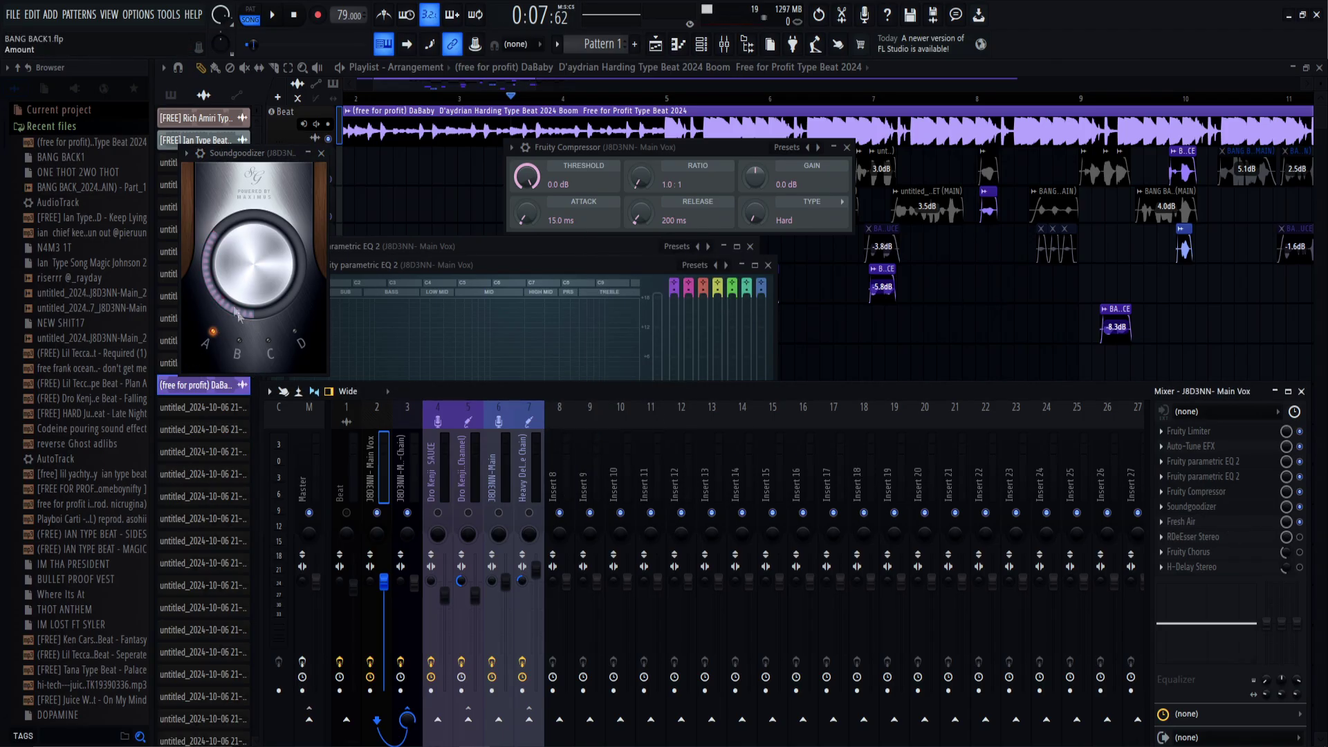
left_click(1226, 524)
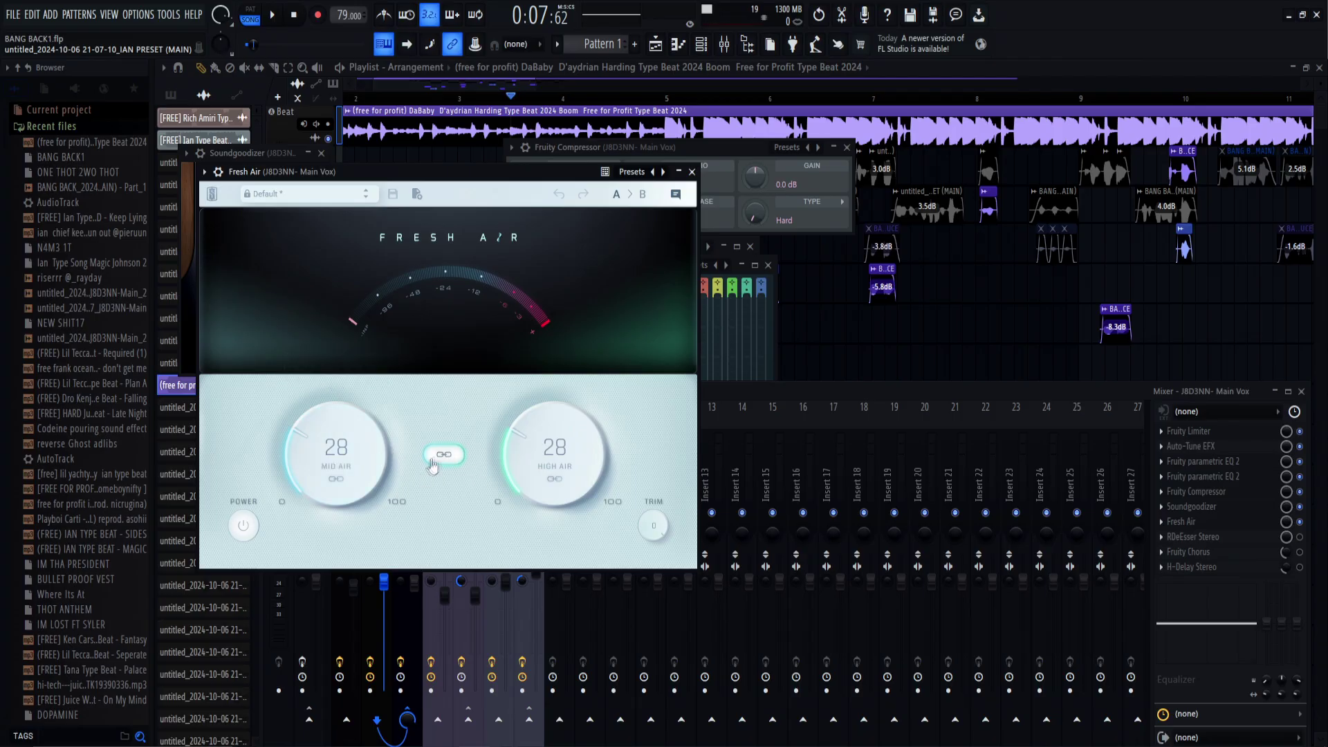
left_click(444, 456)
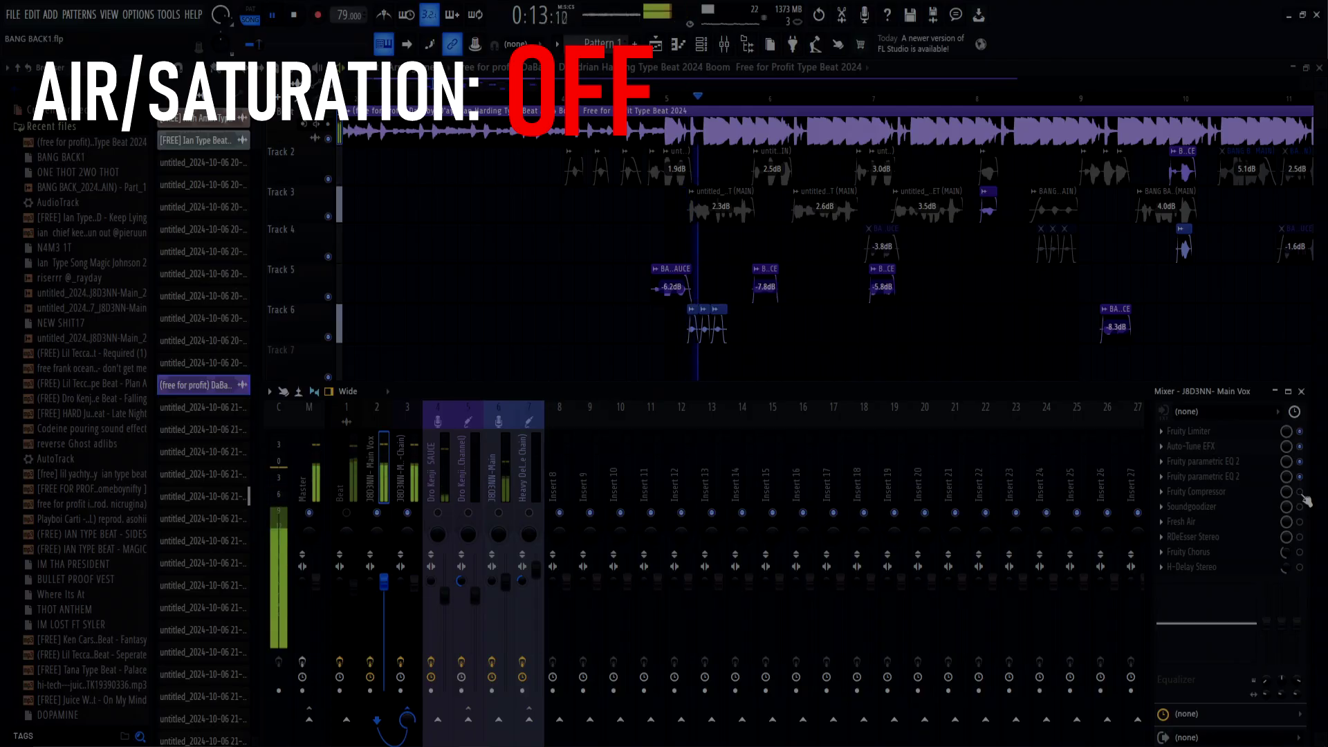
left_click(1301, 522)
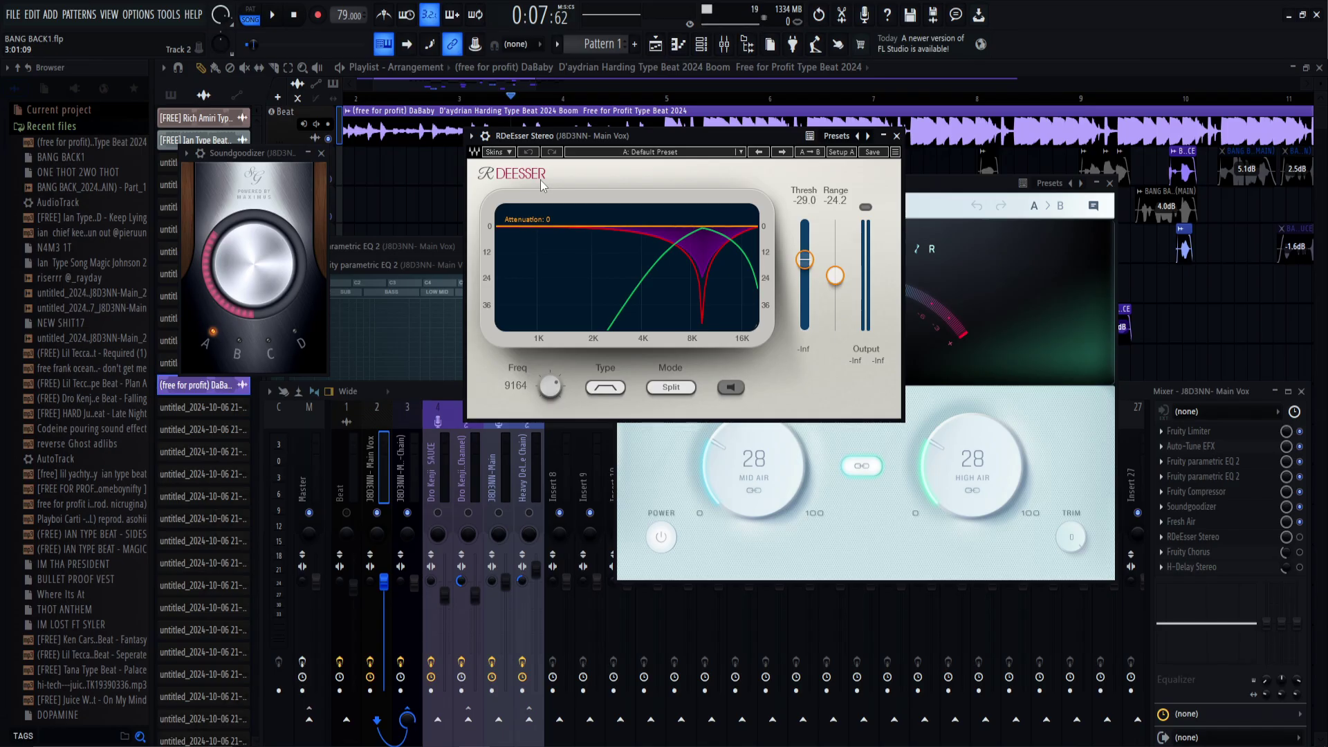
Open the Main Vox track's Fruity Chorus, reposition its window, and look through the effects available to replace it.
left_click(1188, 551)
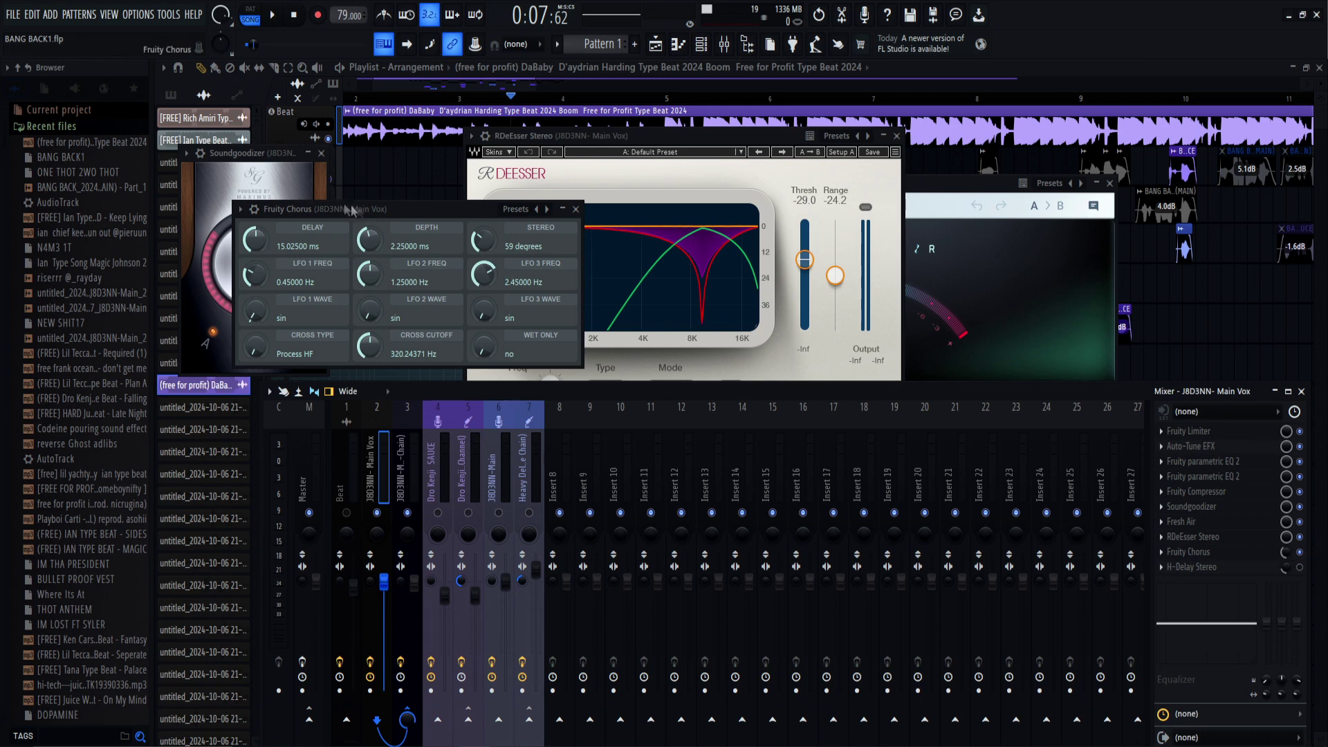
left_click_drag(430, 211, 632, 131)
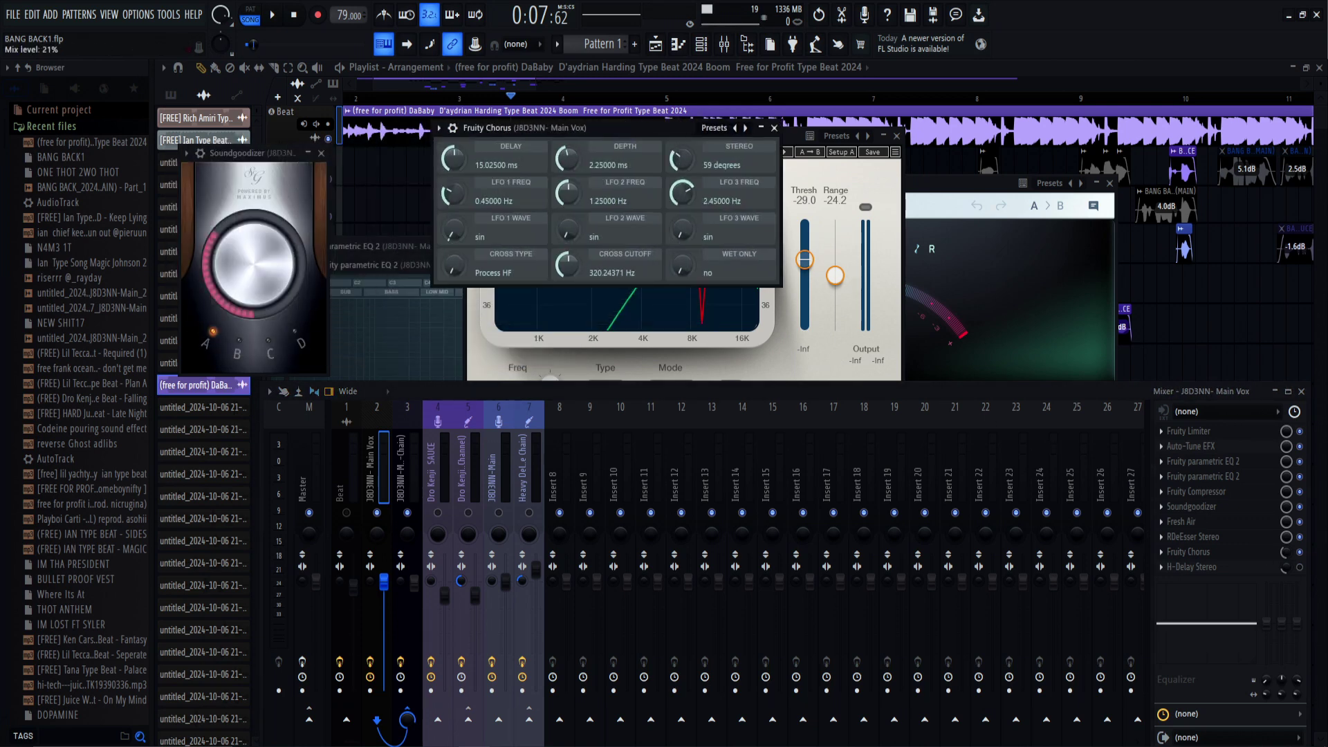
left_click(1169, 555)
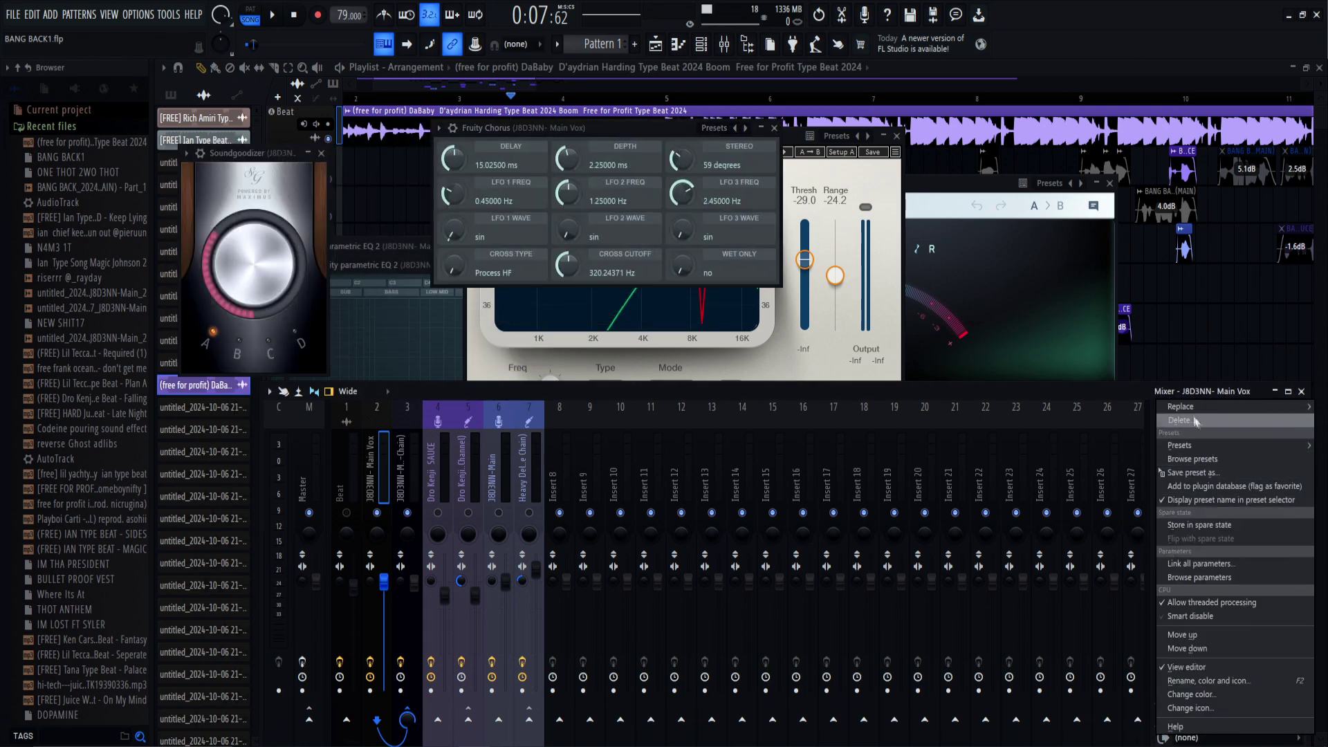
mouse_move(1182, 407)
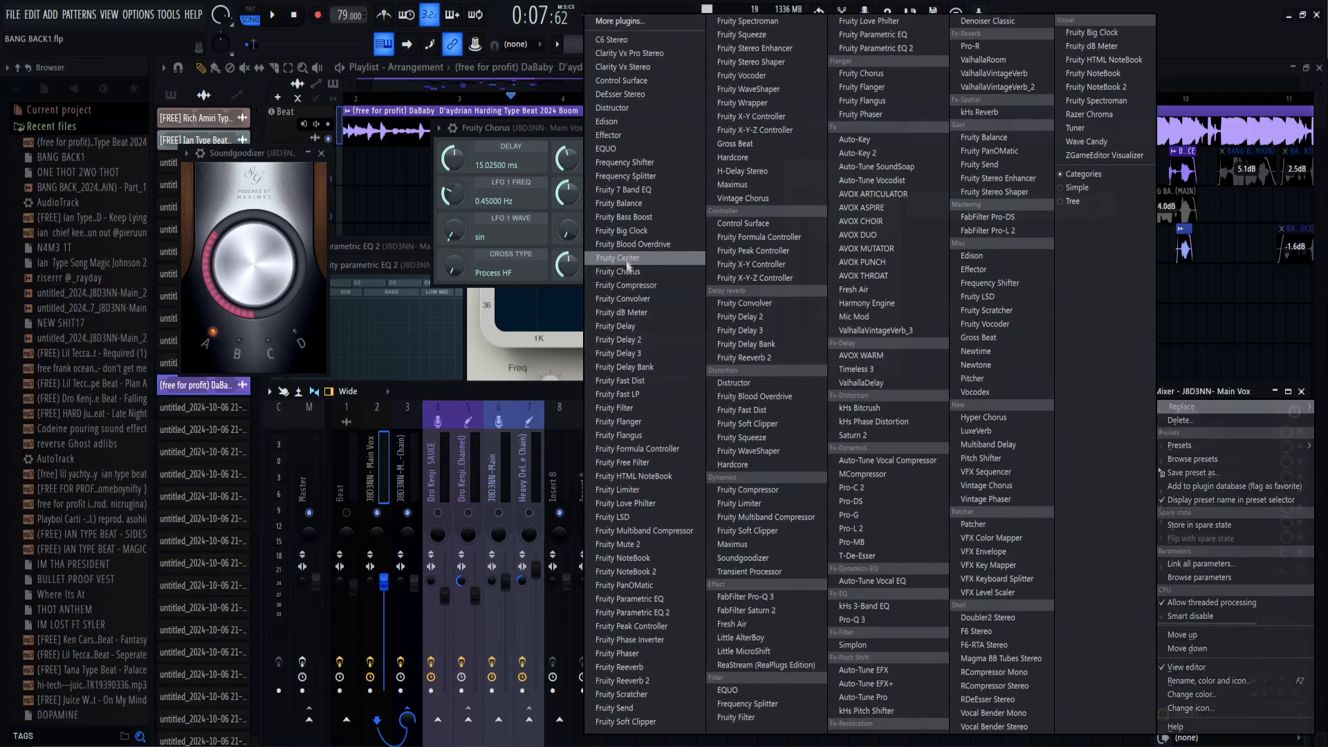
left_click(543, 129)
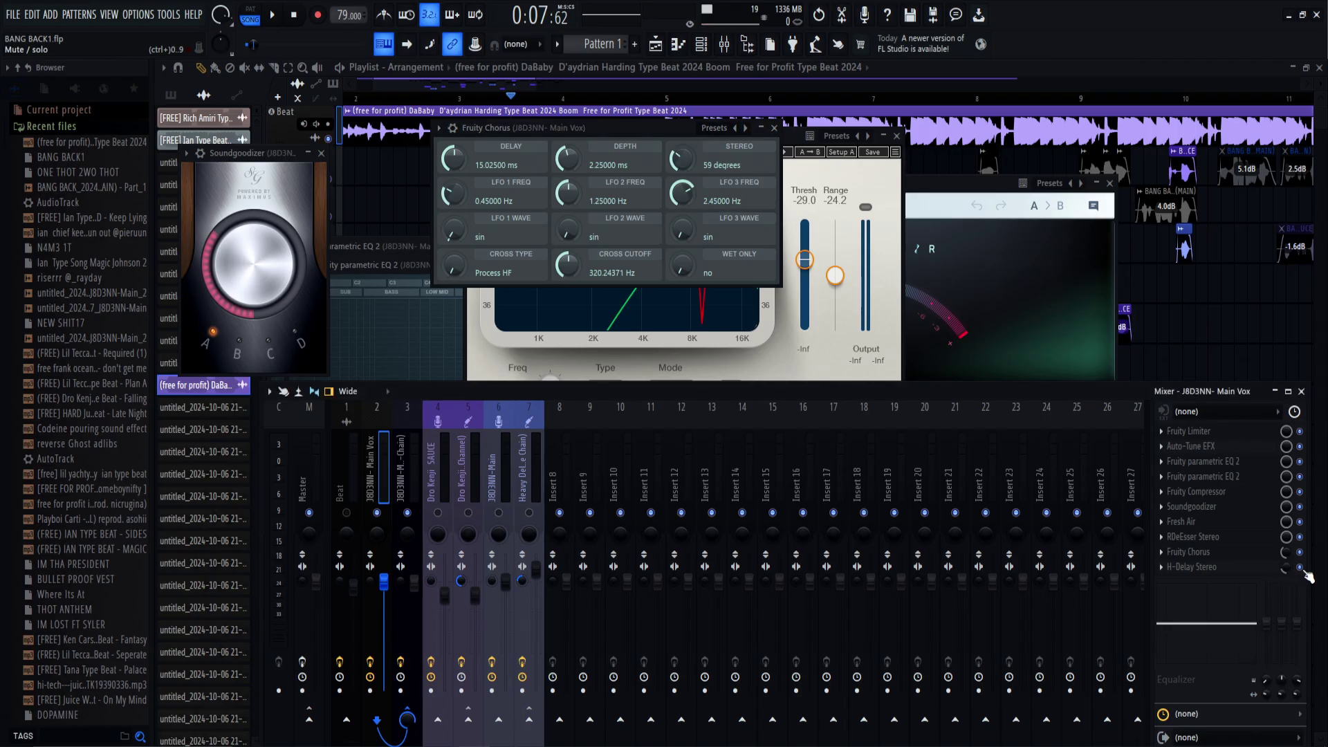
Open H-Delay Stereo on the Main Vox track, move its window clear of the mixer, and select Host tempo sync.
left_click(1209, 567)
left_click_drag(611, 229, 822, 258)
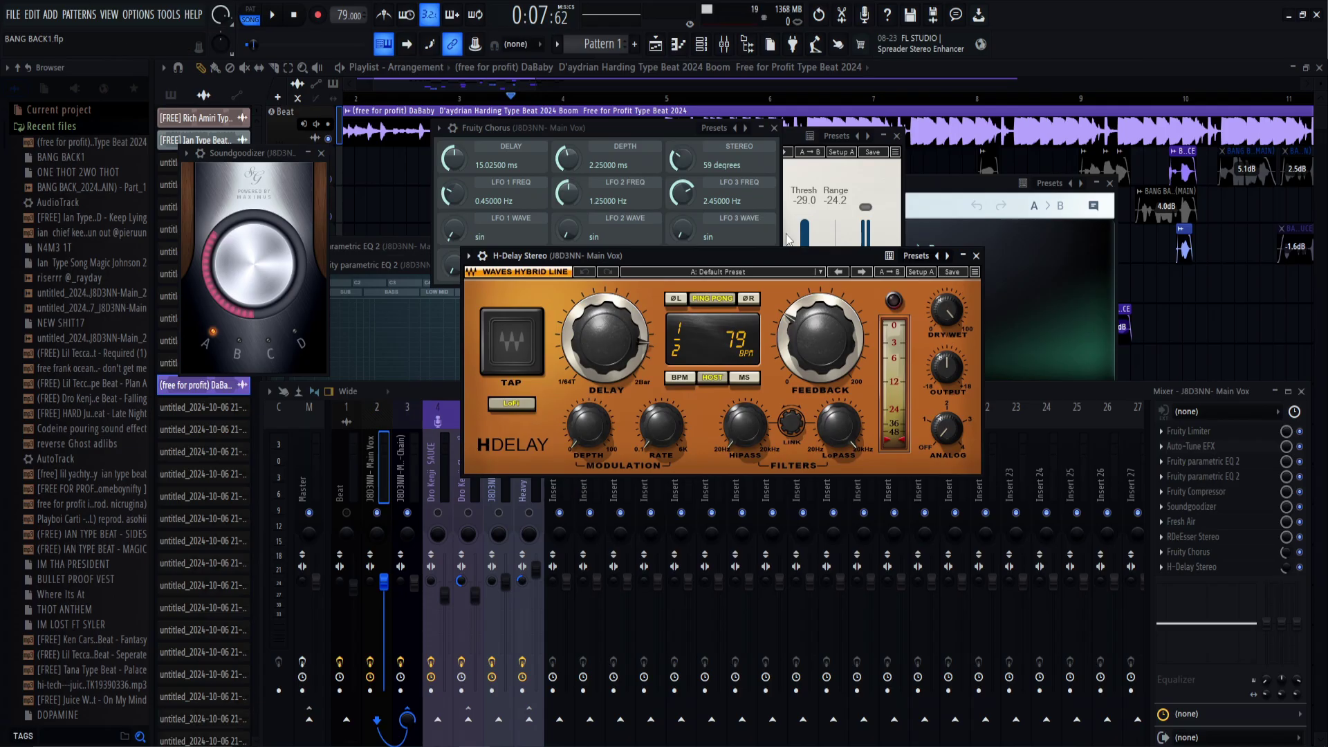
left_click_drag(790, 252, 745, 192)
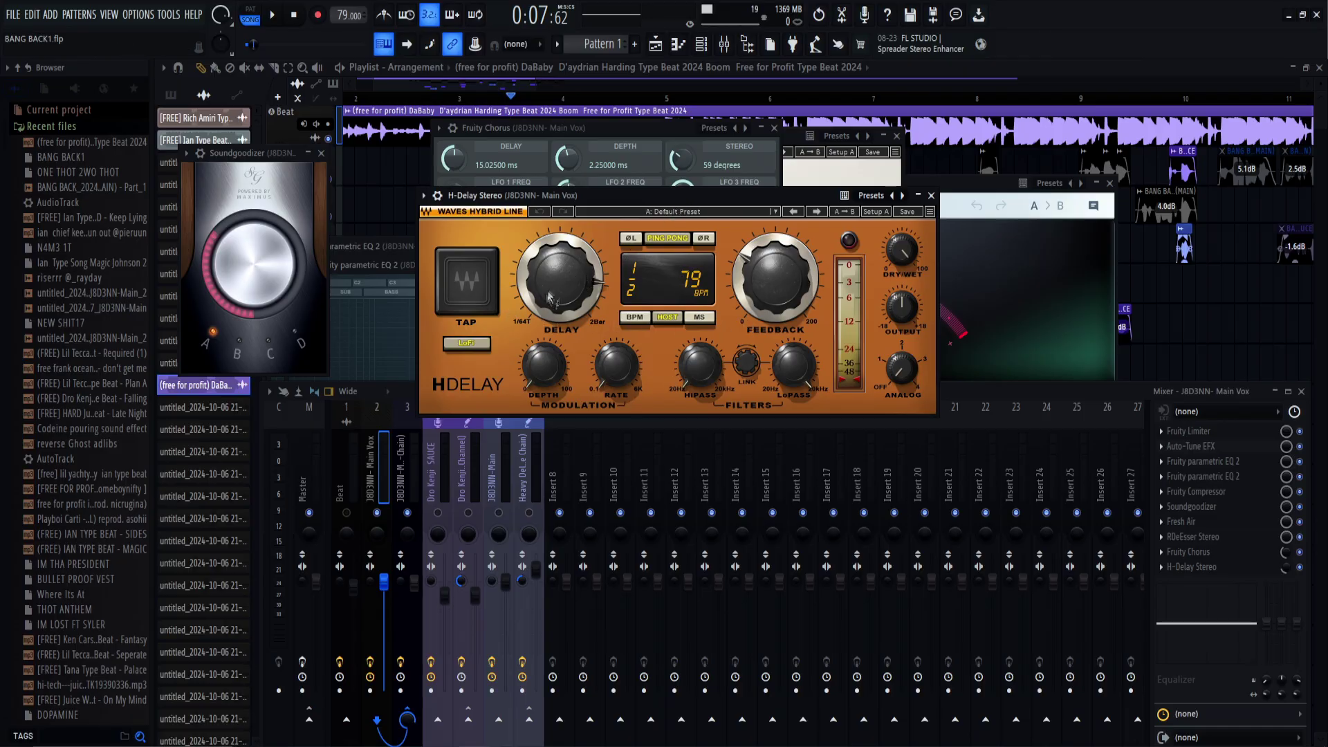
left_click(661, 317)
Route the Main Vox mixer track to the neighbouring Side-Chain track.
left_click(412, 486)
left_click(374, 478)
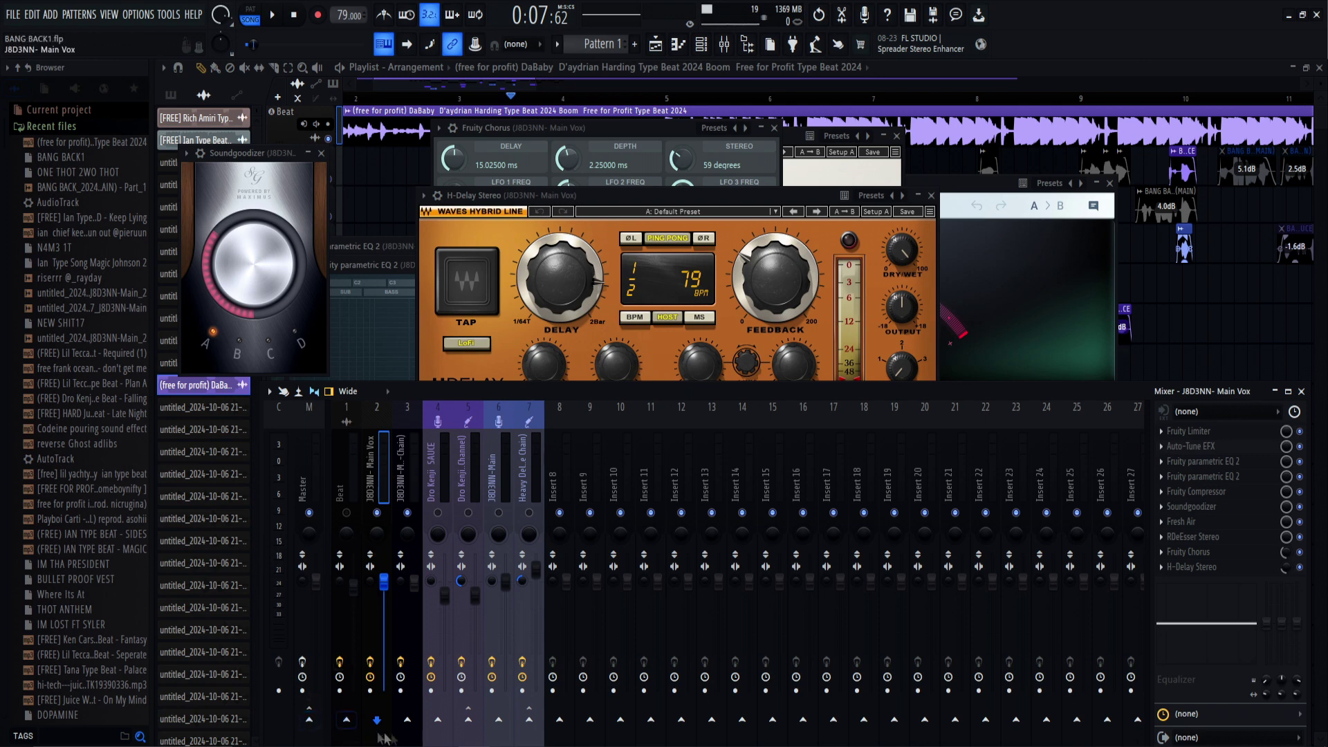
left_click(408, 720)
Open the Side-Chain track's ValhallaVintageVerb_2 effect and move its window clear of the mixer.
left_click(409, 473)
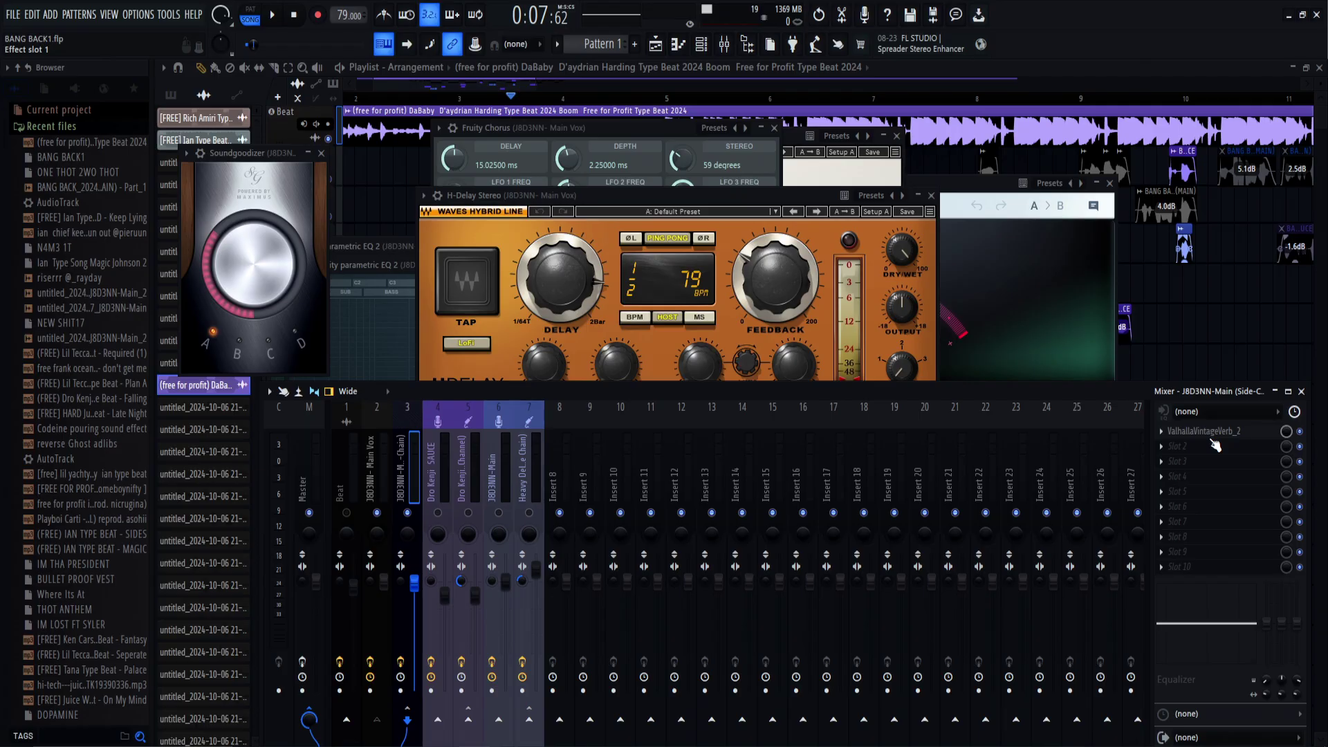
left_click(1198, 436)
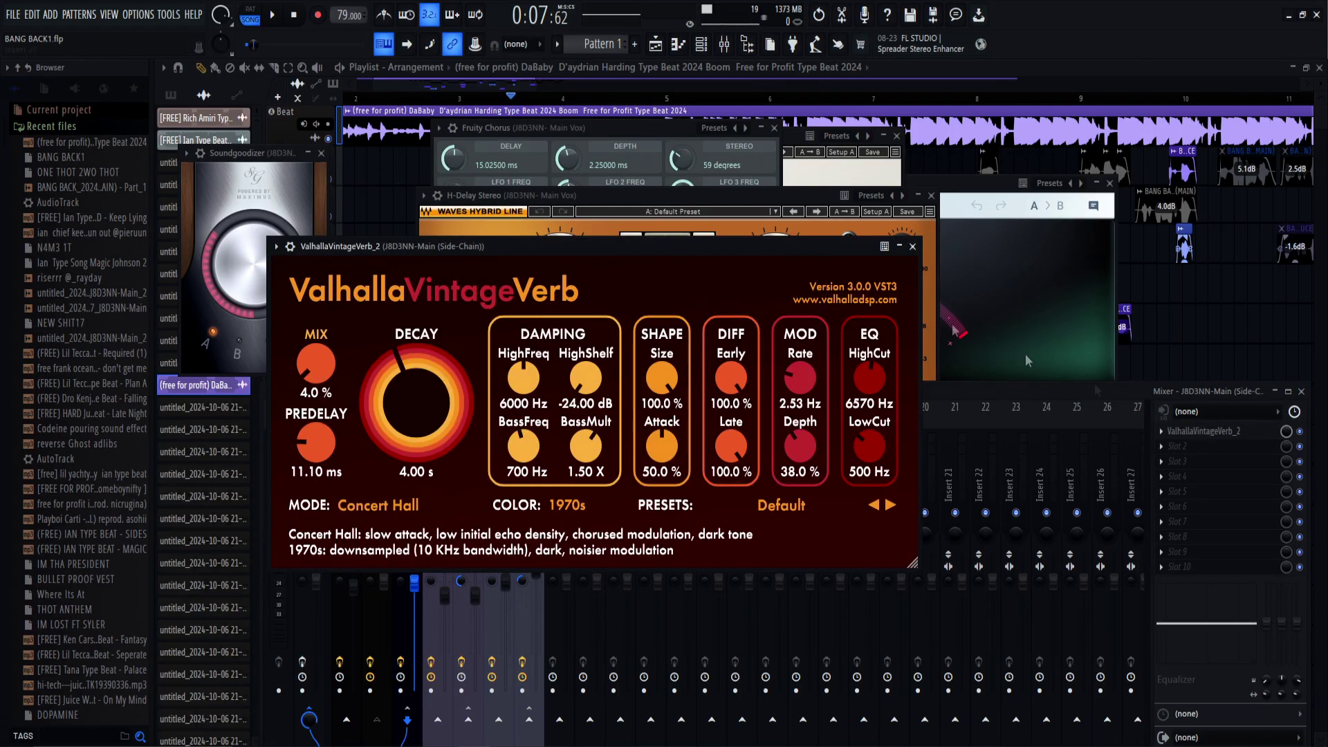
left_click_drag(686, 242, 902, 117)
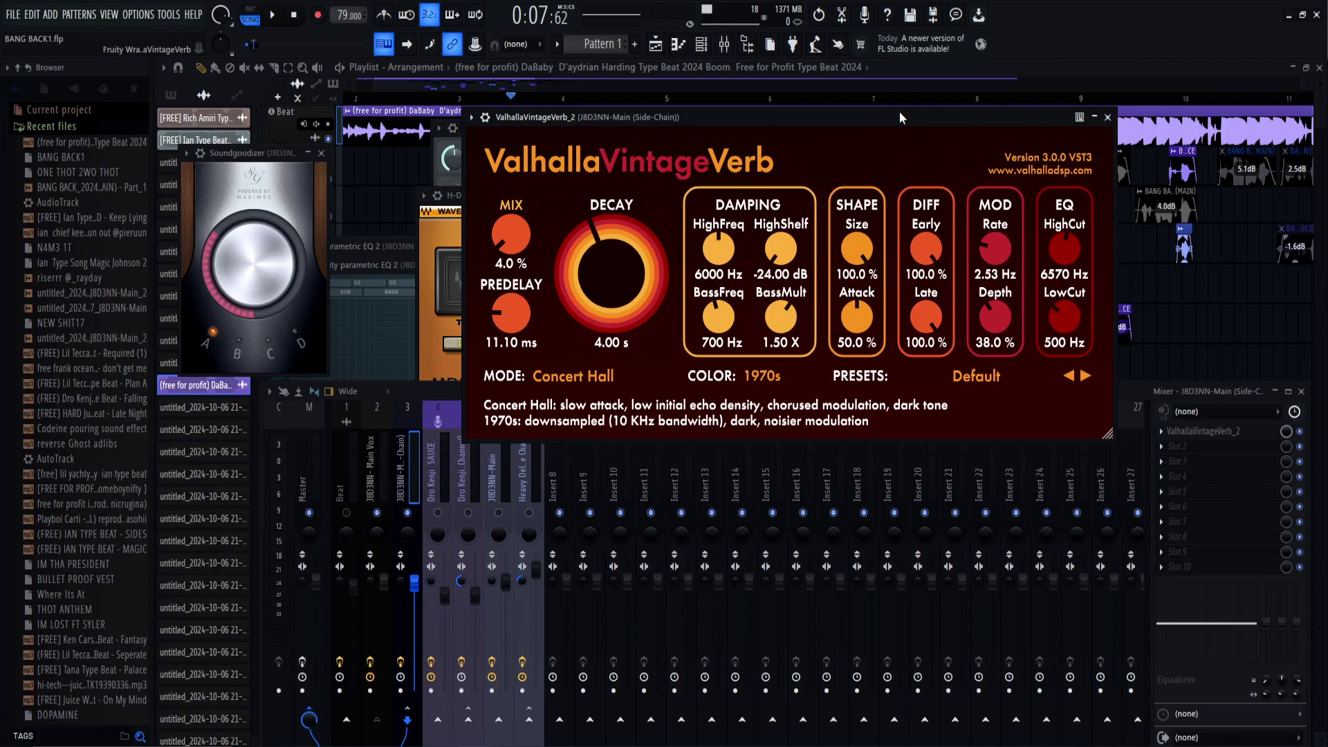
left_click_drag(900, 113, 862, 103)
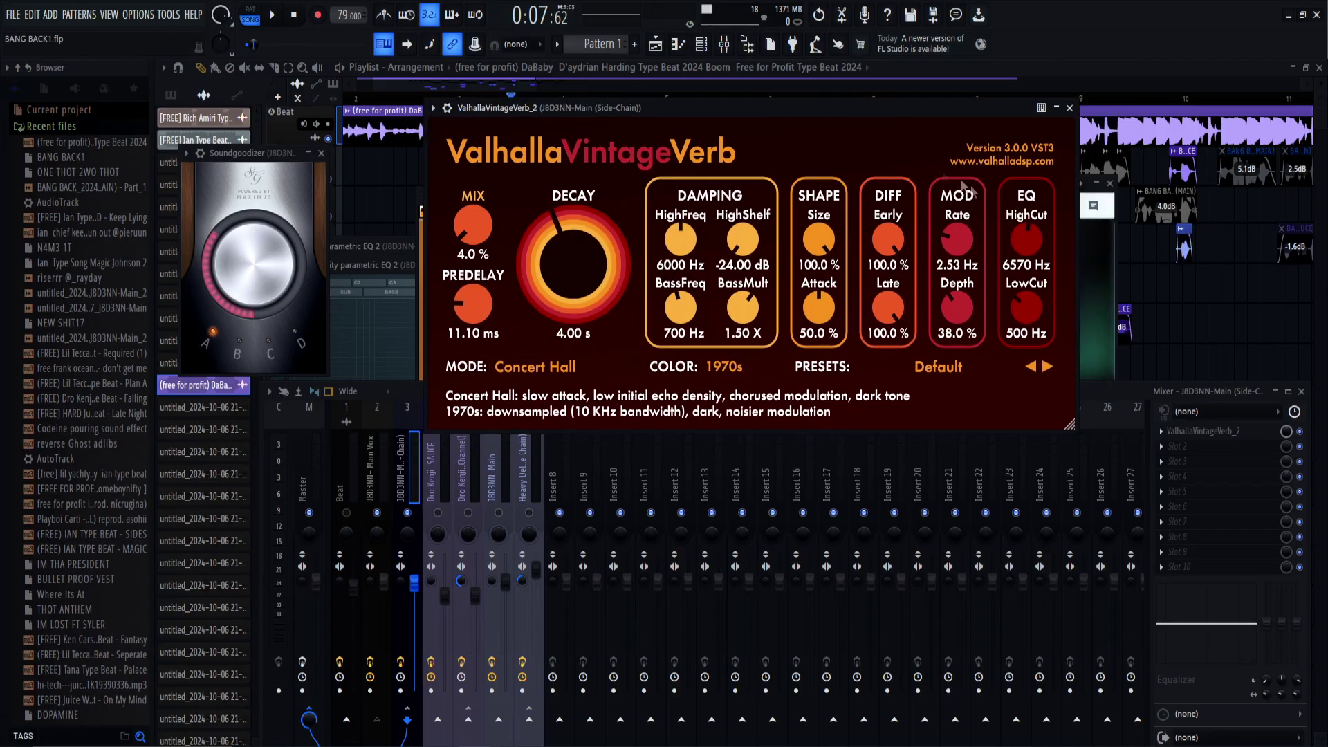